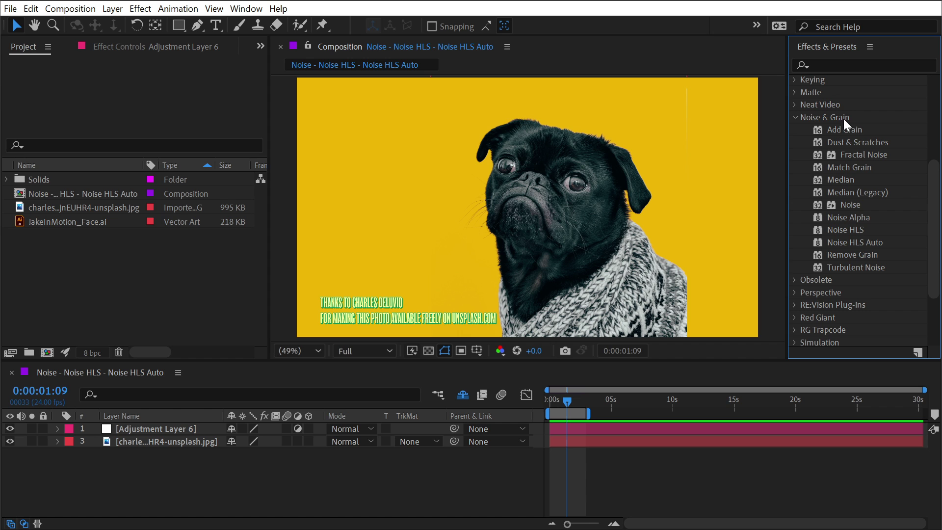
# - Drag the Noise effect from Noise & Grain onto Adjustment Layer 6 above the pug photo
pyautogui.moveTo(851, 205); pyautogui.dragTo(172, 438)
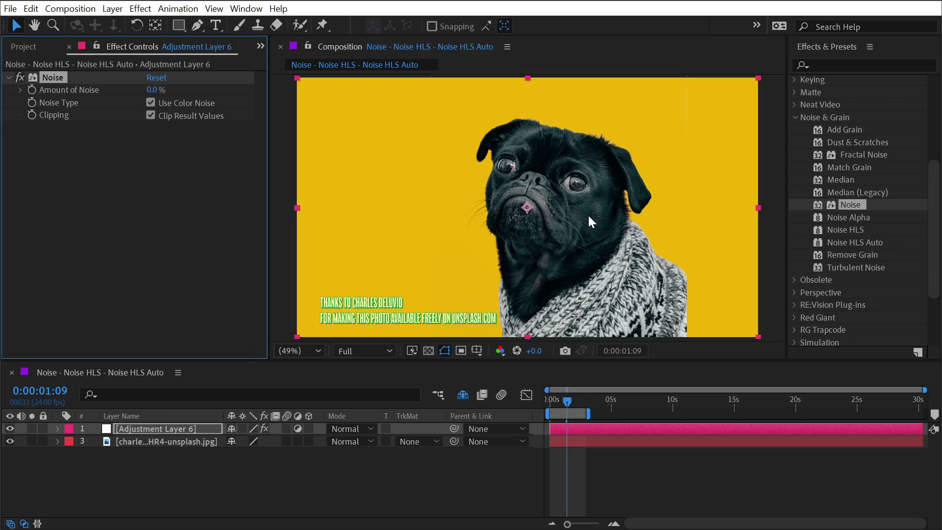
# - Zoom in on the pug's face and raise Amount of Noise to 100%
pyautogui.scroll(3, 578, 202)
pyautogui.moveTo(486, 164); pyautogui.dragTo(420, 177)
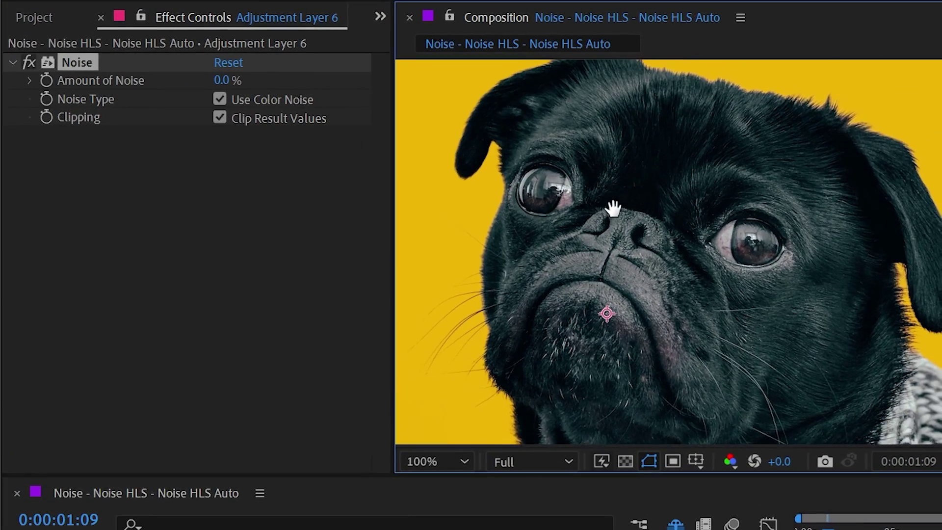
pyautogui.moveTo(613, 209); pyautogui.dragTo(620, 214)
pyautogui.moveTo(225, 88); pyautogui.dragTo(561, 102)
pyautogui.moveTo(236, 81); pyautogui.dragTo(332, 82)
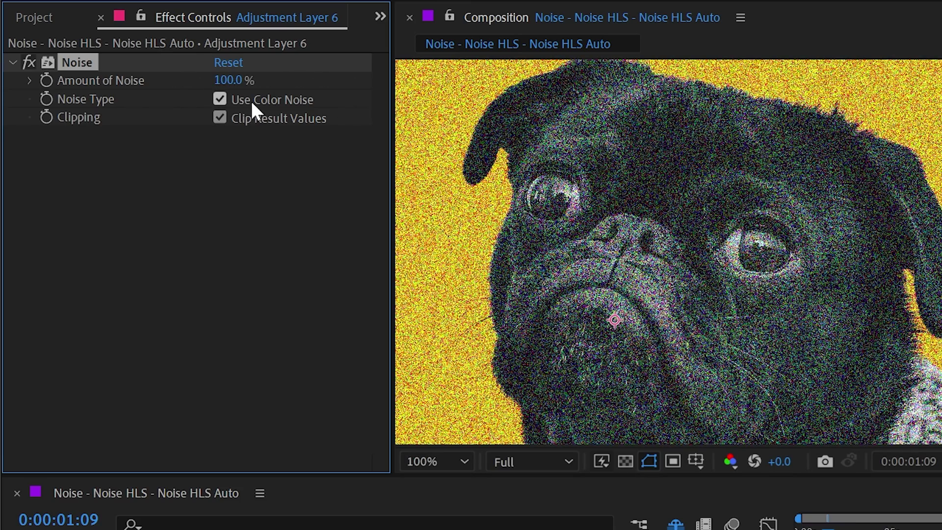
# - Turn off Use Color Noise and Clip Result Values while previewing the grain
pyautogui.click(264, 101)
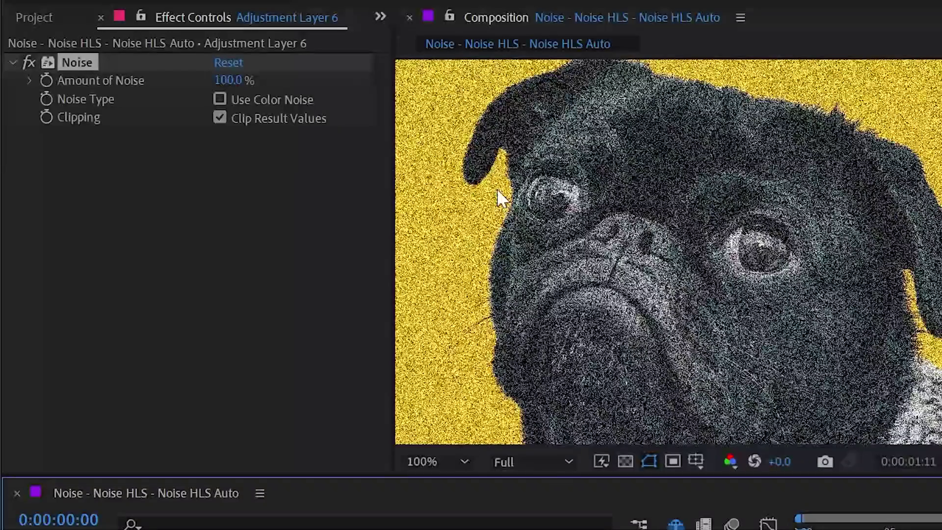
pyautogui.press('space')
pyautogui.click(272, 122)
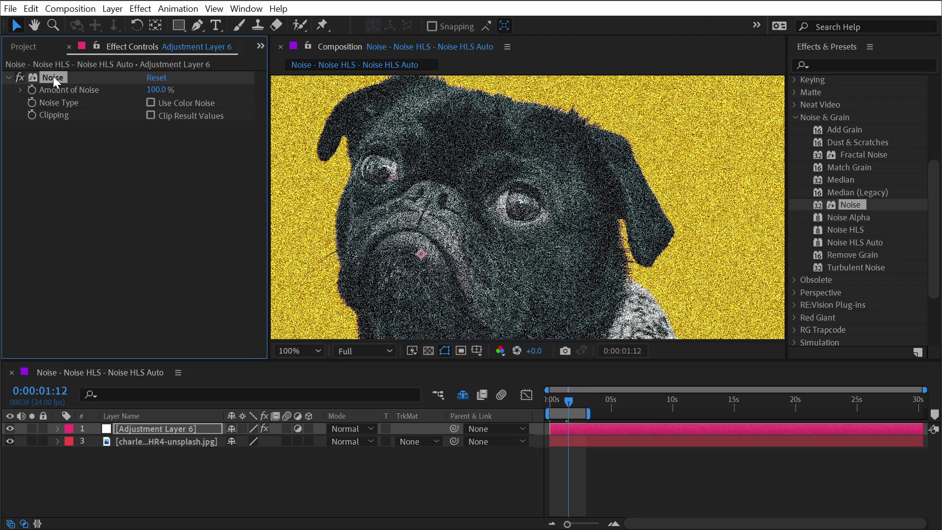
# - Replace the Noise effect with Noise HLS, keeping the Uniform noise type
pyautogui.press('Delete')
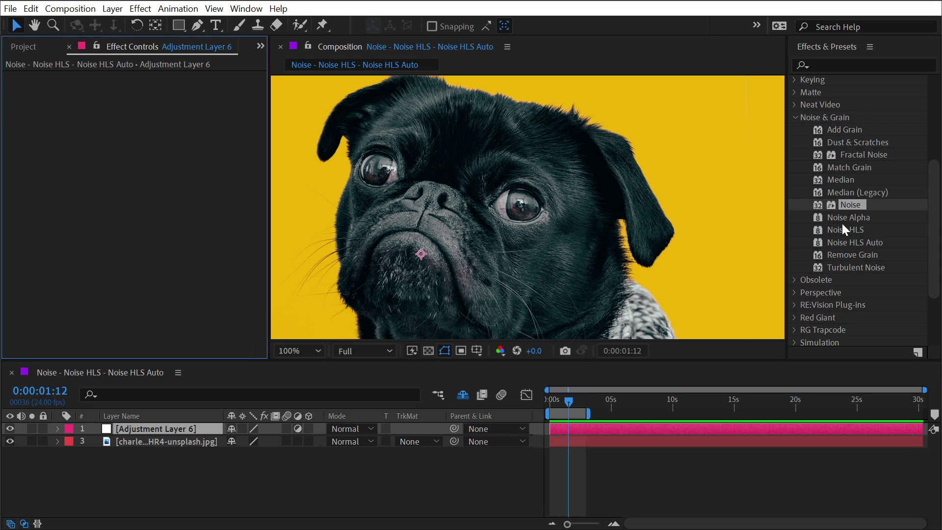
pyautogui.moveTo(850, 227); pyautogui.dragTo(451, 194)
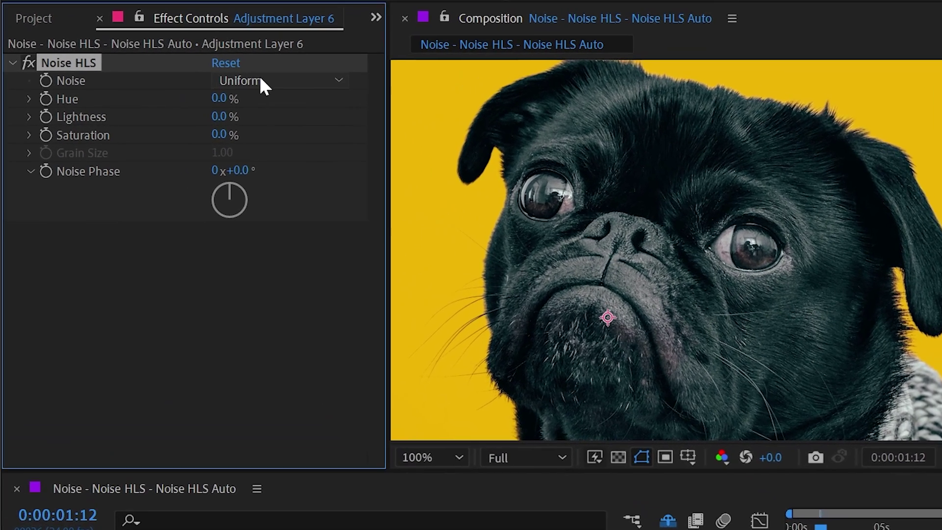
pyautogui.click(180, 89)
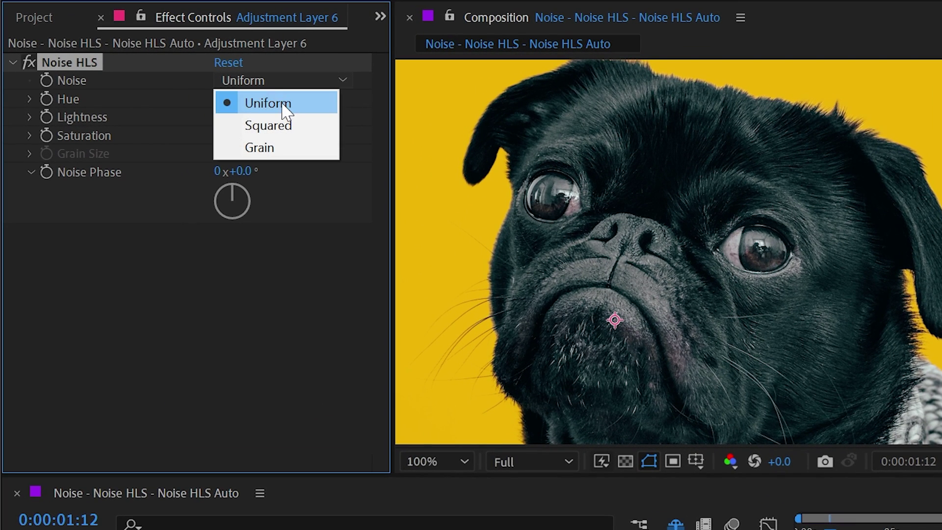
pyautogui.click(180, 84)
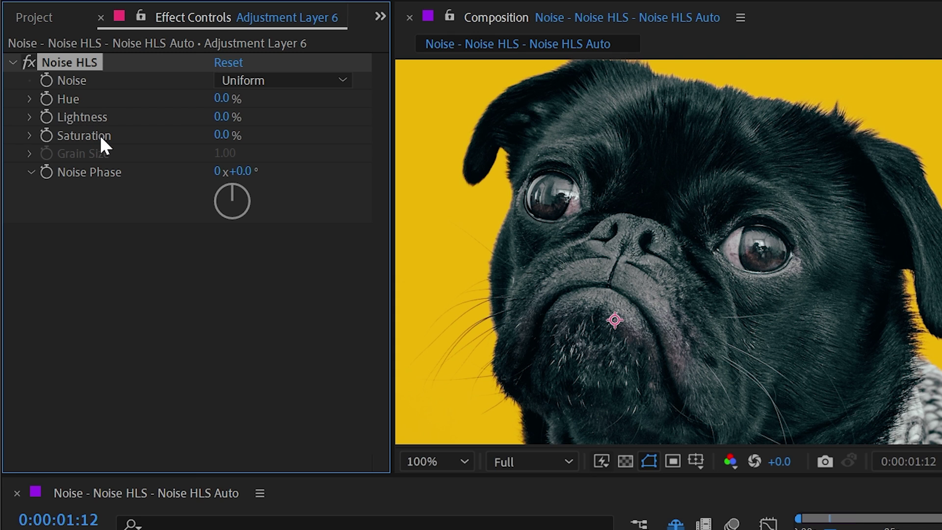
# - Test Hue, Saturation and Lightness noise values, then reset Noise HLS to all 0%
pyautogui.moveTo(147, 84); pyautogui.dragTo(195, 91)
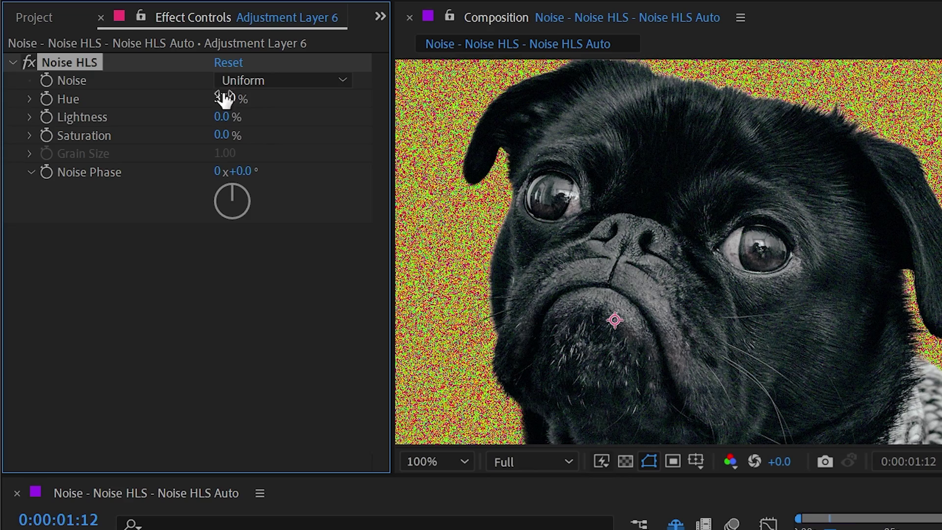
pyautogui.moveTo(225, 99); pyautogui.dragTo(268, 119)
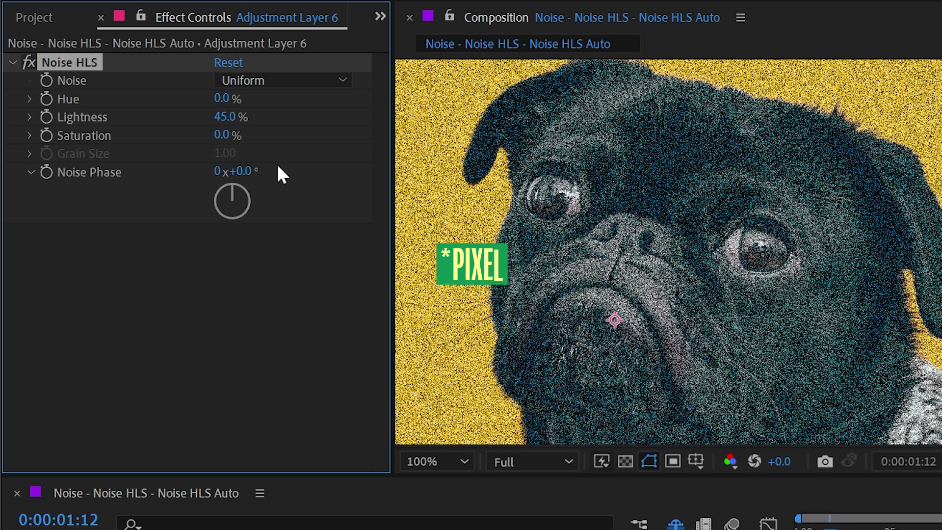
pyautogui.hotkey('ctrl', 'z')
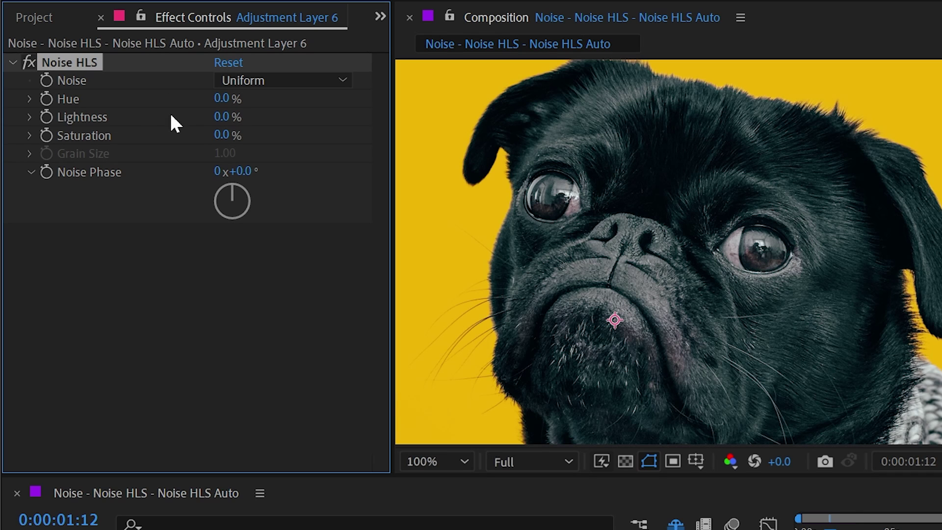
pyautogui.moveTo(222, 140); pyautogui.dragTo(363, 132)
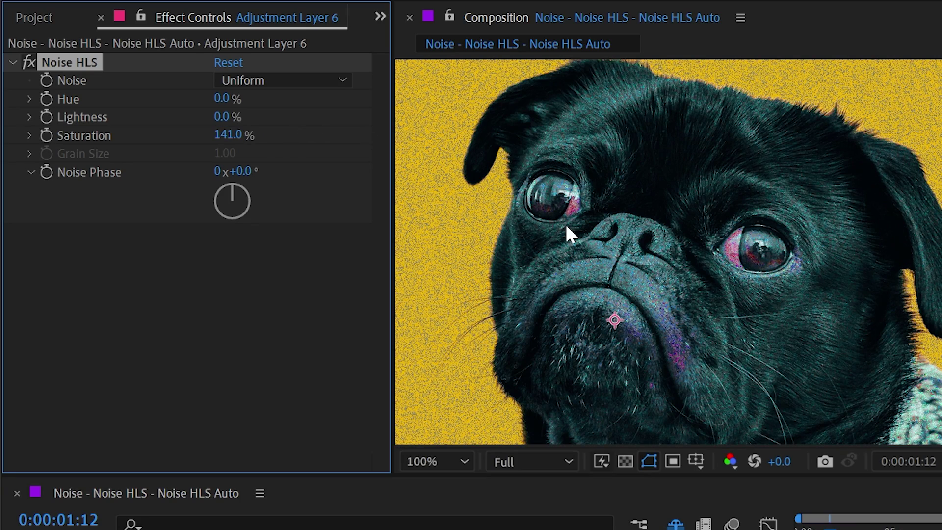
pyautogui.moveTo(222, 117); pyautogui.dragTo(261, 97)
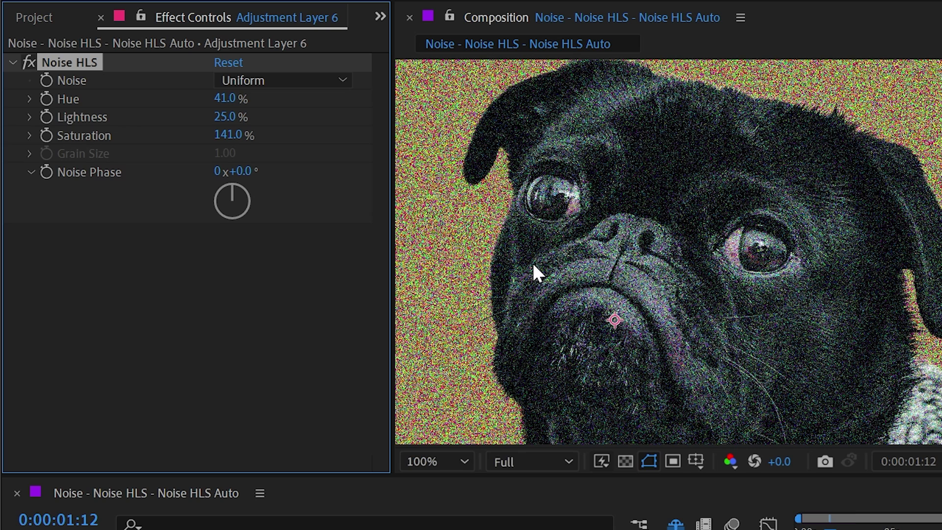
pyautogui.click(228, 63)
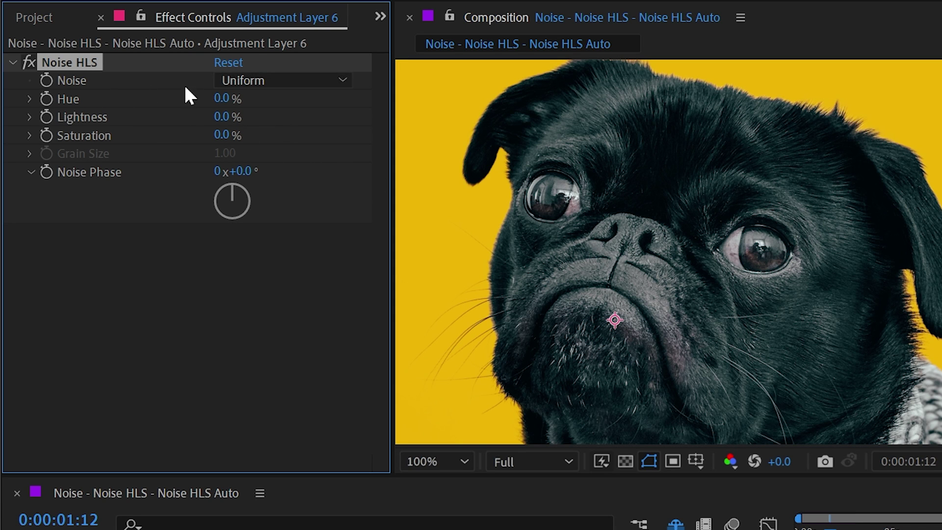
pyautogui.click(260, 79)
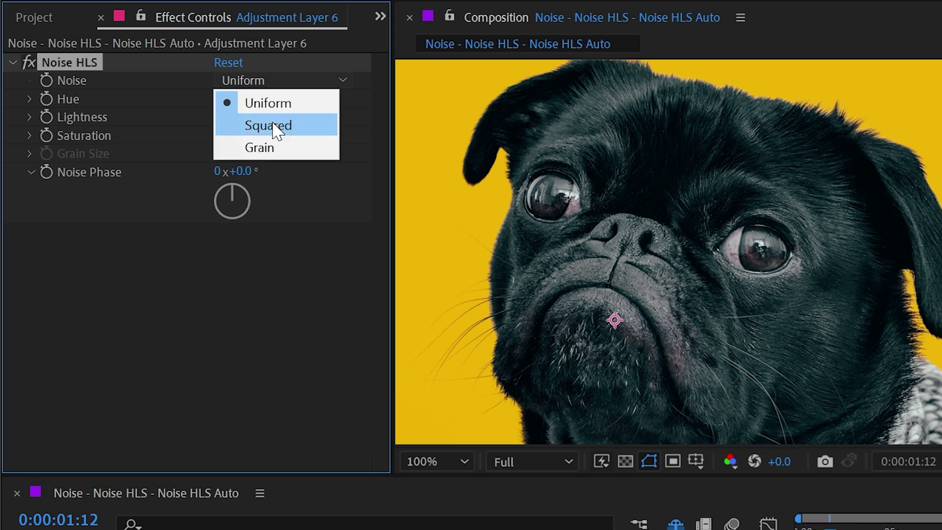
pyautogui.click(192, 81)
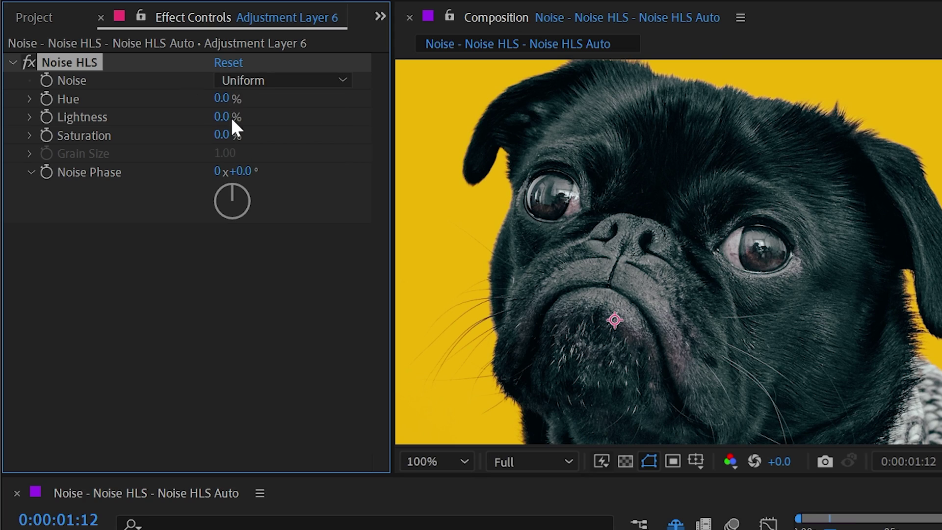
pyautogui.moveTo(233, 120); pyautogui.dragTo(300, 110)
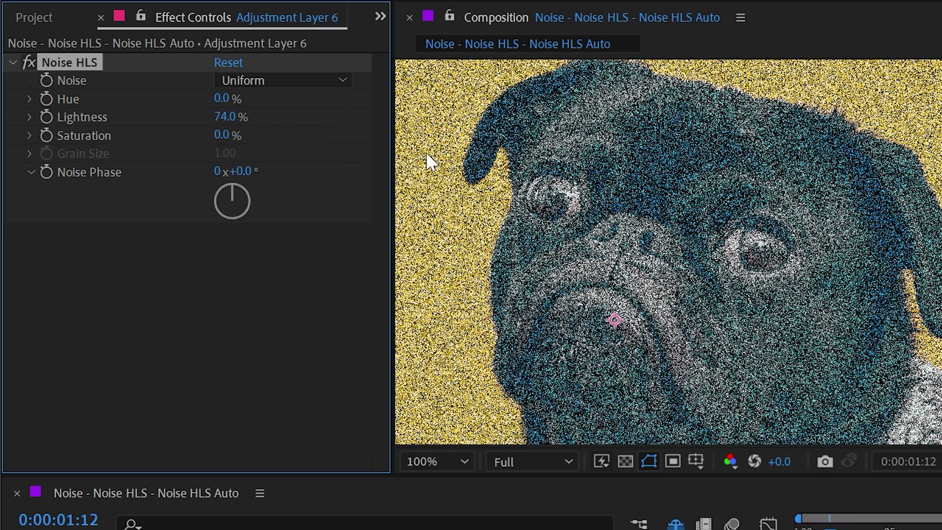
pyautogui.click(247, 78)
pyautogui.click(261, 124)
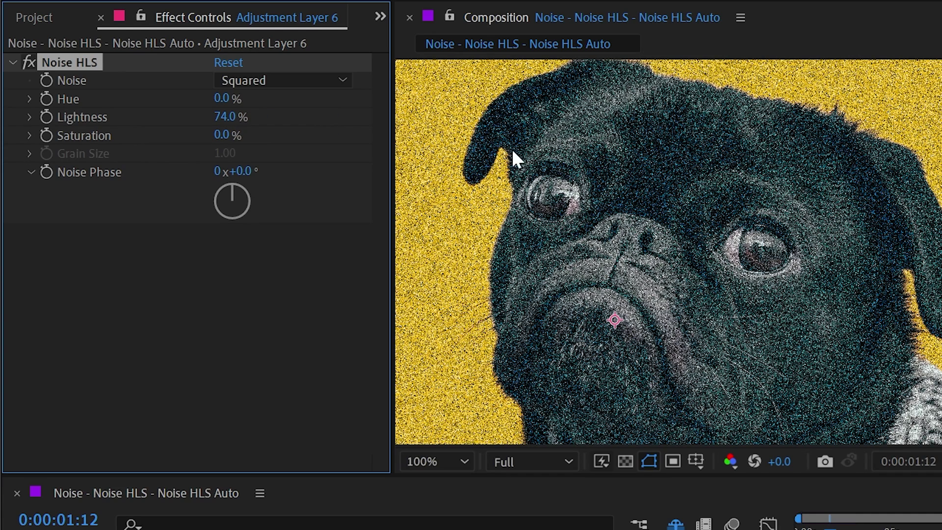
pyautogui.moveTo(221, 132); pyautogui.dragTo(111, 116)
pyautogui.click(229, 62)
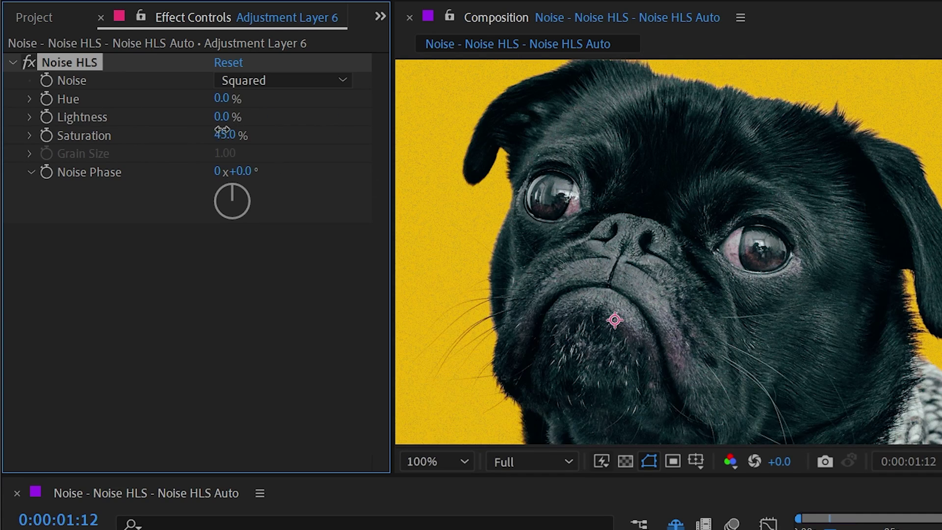
# - Switch Noise HLS to Grain with Lightness 83% and Grain Size 5.20
pyautogui.click(243, 82)
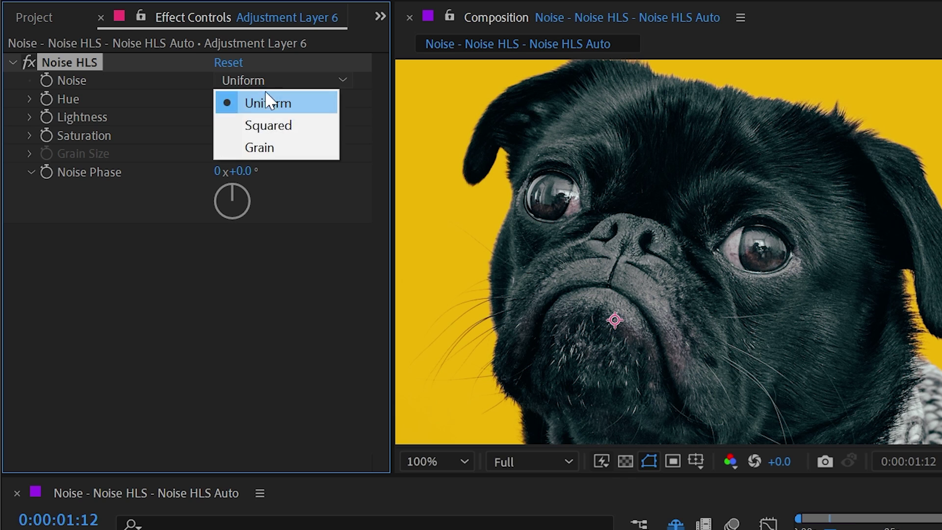
pyautogui.click(276, 150)
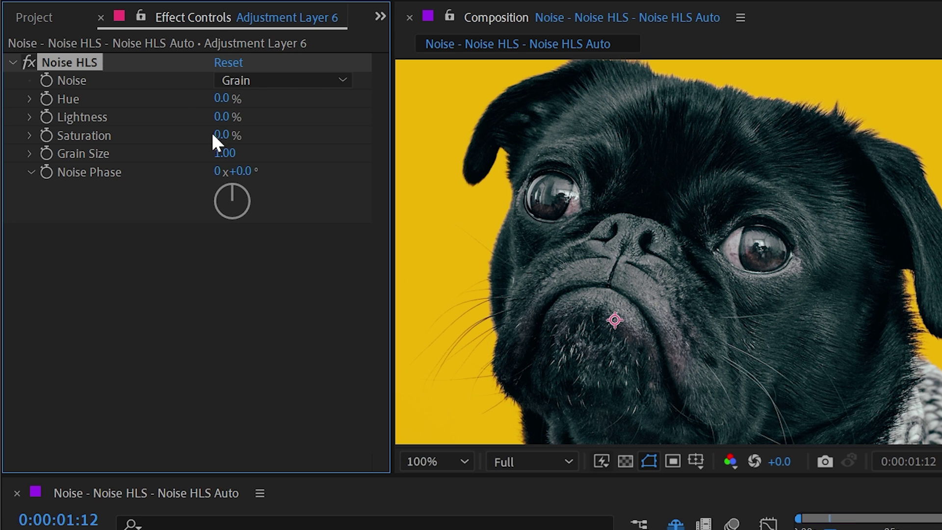
pyautogui.moveTo(221, 117); pyautogui.dragTo(316, 118)
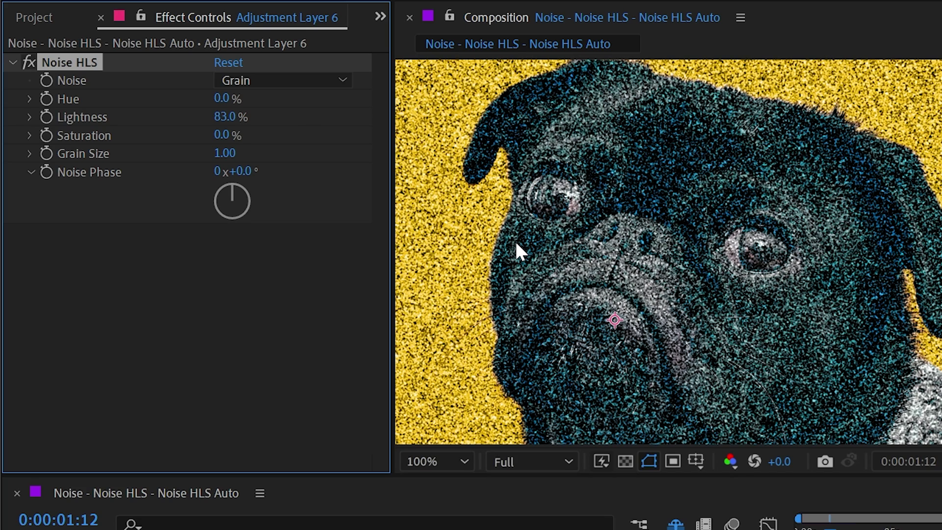
pyautogui.moveTo(221, 156); pyautogui.dragTo(666, 172)
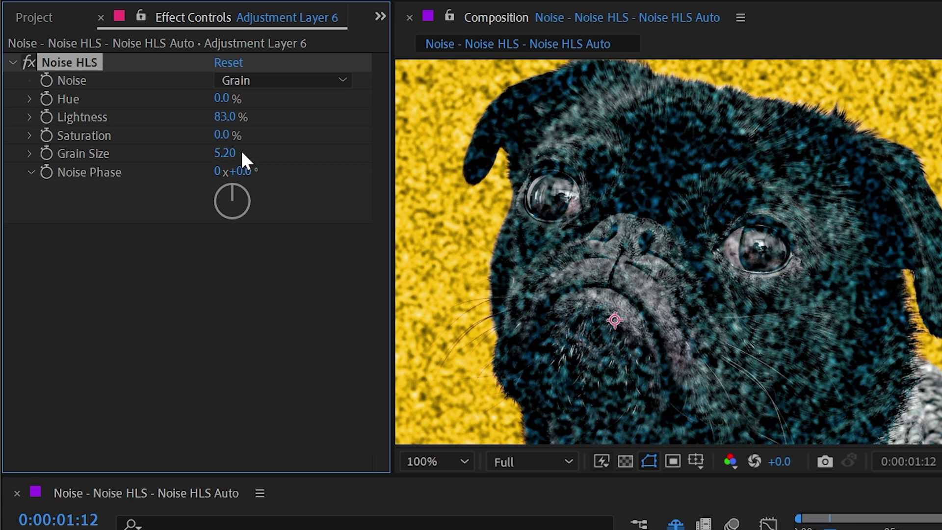
# - Add Saturation 38%, Hue 19% and Noise Phase 88° to the grain, previewing playback
pyautogui.moveTo(225, 135); pyautogui.dragTo(245, 136)
pyautogui.moveTo(229, 99); pyautogui.dragTo(251, 98)
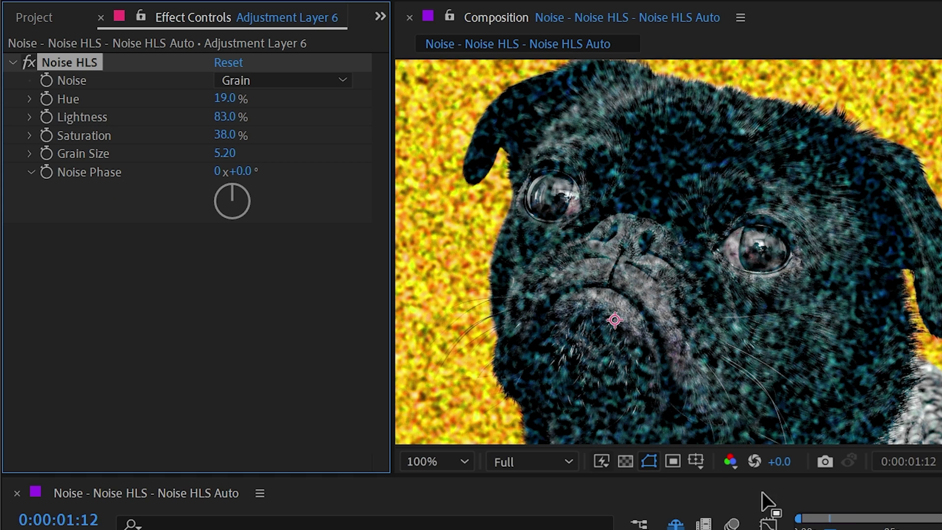
pyautogui.click(768, 527)
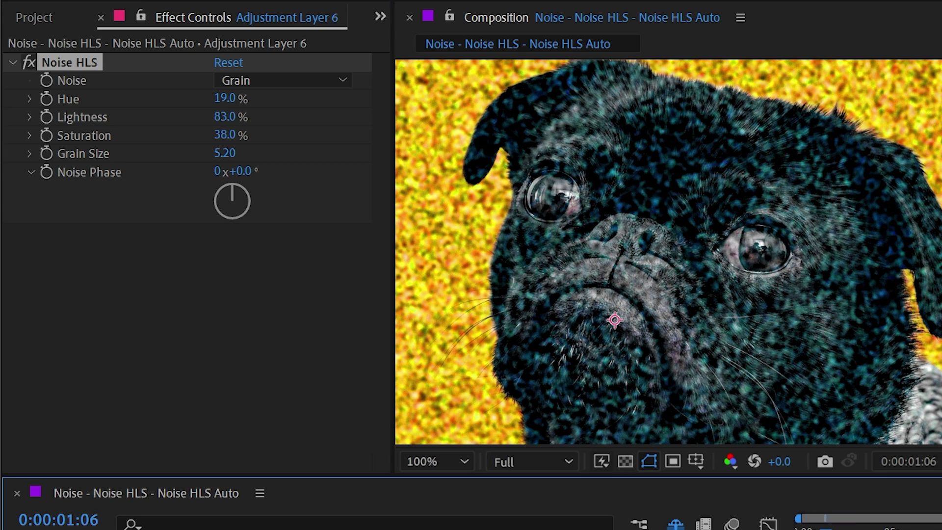
pyautogui.press('space')
pyautogui.press('space')
pyautogui.moveTo(244, 172); pyautogui.dragTo(678, 286)
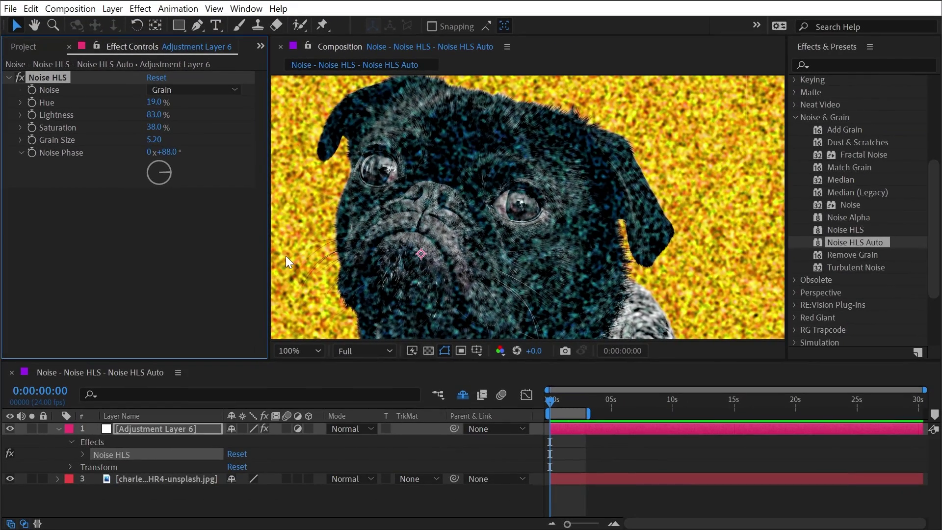
# - Swap Noise HLS for Noise HLS Auto using Grain at 68% Lightness
pyautogui.press('Delete')
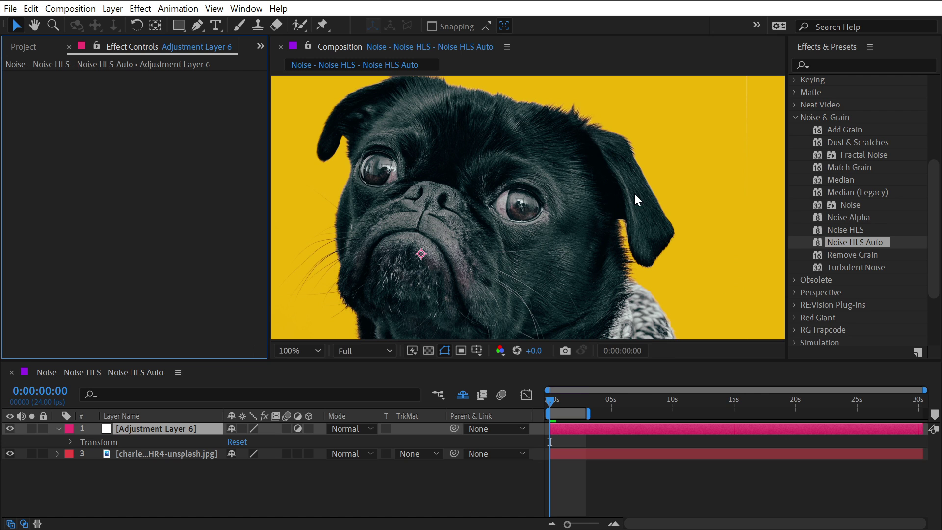
pyautogui.moveTo(871, 247); pyautogui.dragTo(158, 161)
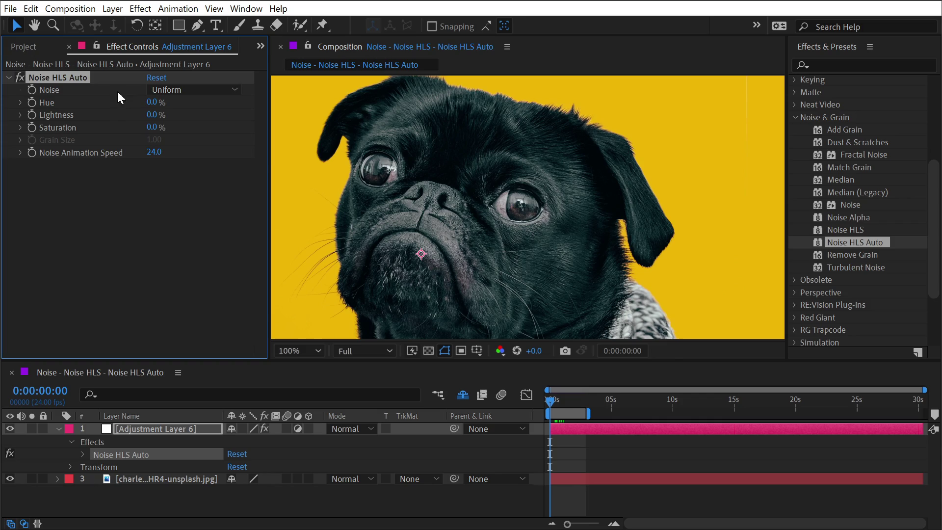
pyautogui.click(190, 90)
pyautogui.click(189, 136)
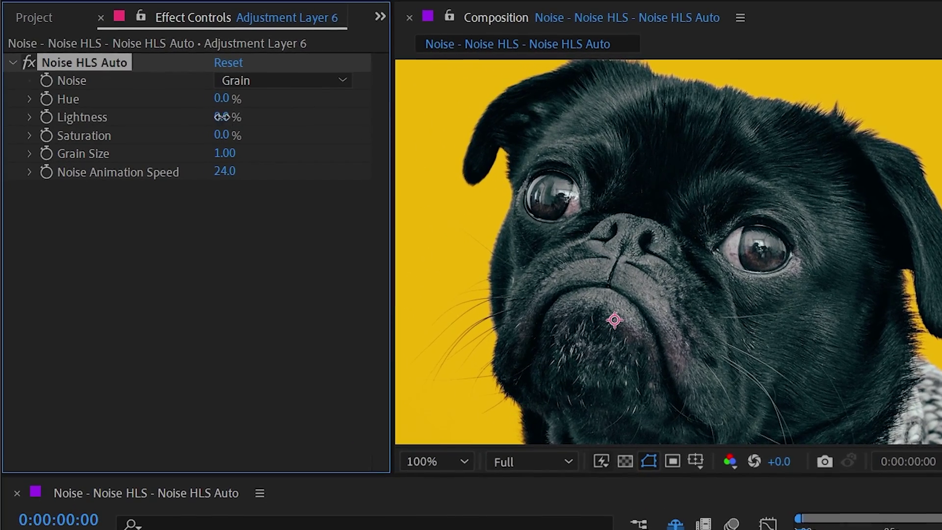
pyautogui.moveTo(181, 115); pyautogui.dragTo(243, 116)
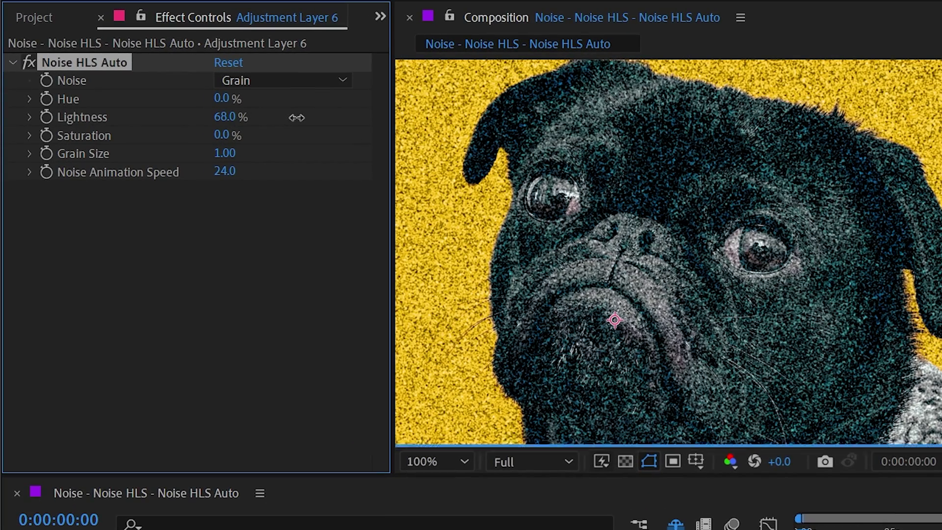
pyautogui.press('space')
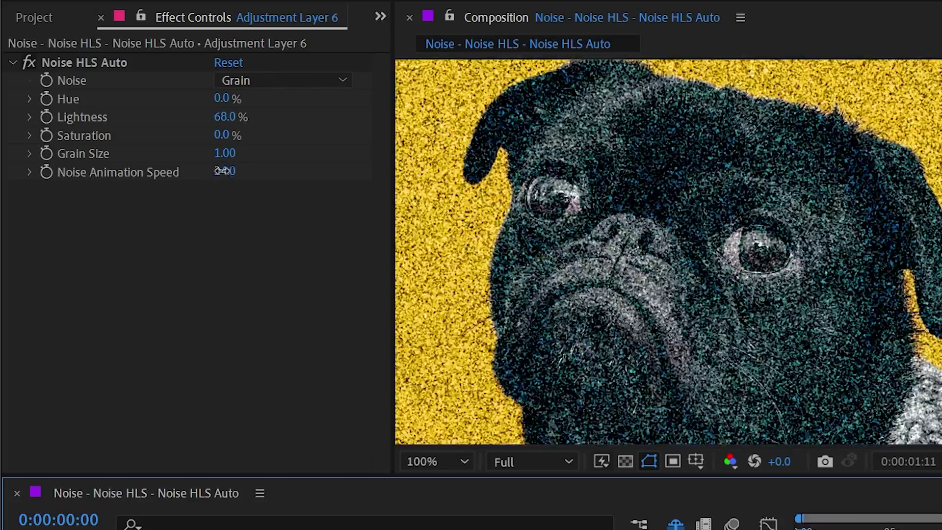
# - Lower Noise Animation Speed from 30 to 3 while previewing the animated grain
pyautogui.click(222, 170)
pyautogui.write('30')
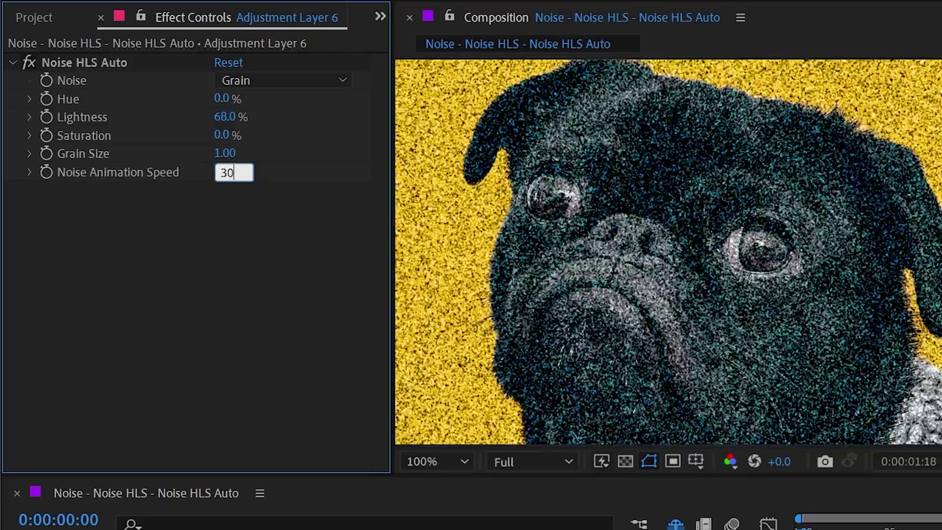
pyautogui.press('Return')
pyautogui.press('space')
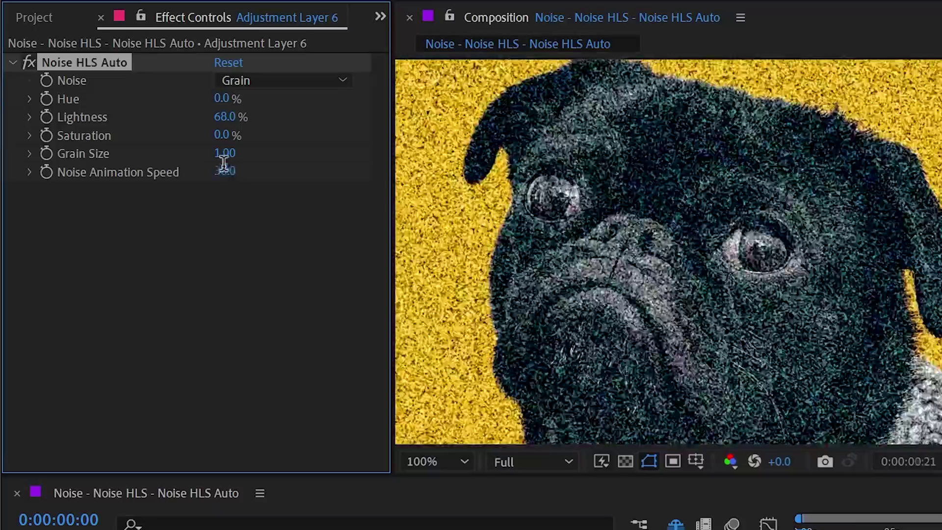
pyautogui.click(225, 172)
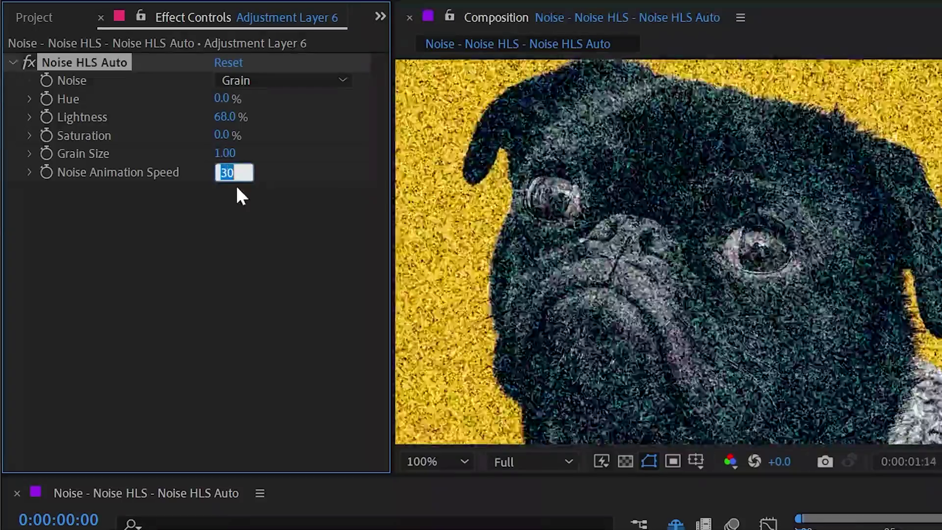
pyautogui.write('3')
pyautogui.press('Return')
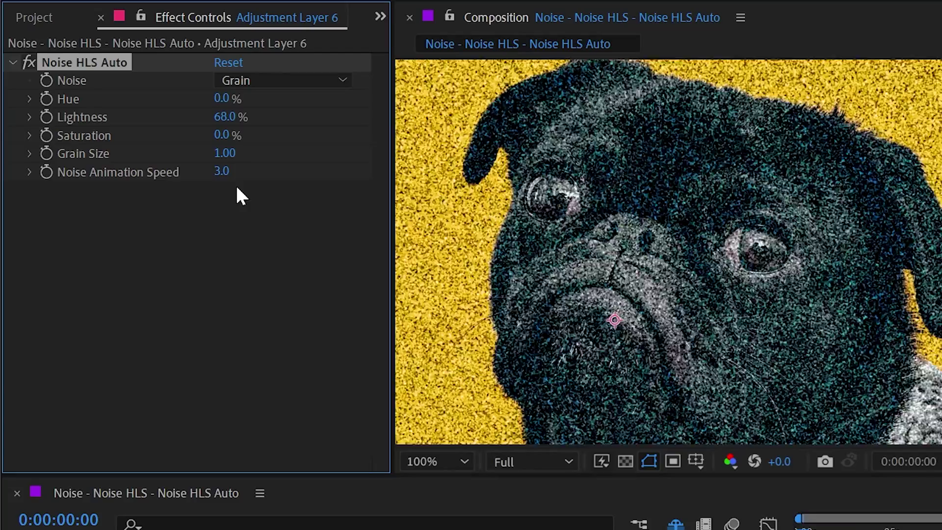